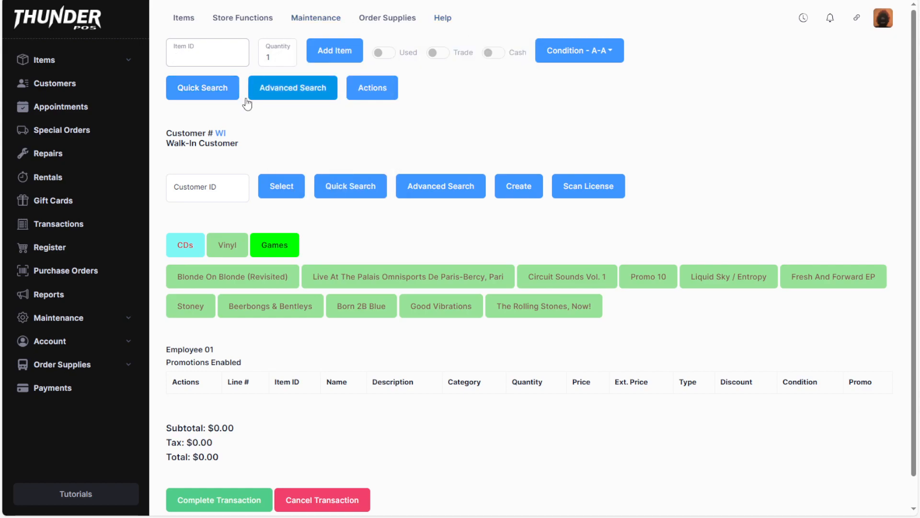
Step: Quick-search items for "madden" and add the used John Madden Football to the transaction
click(186, 91)
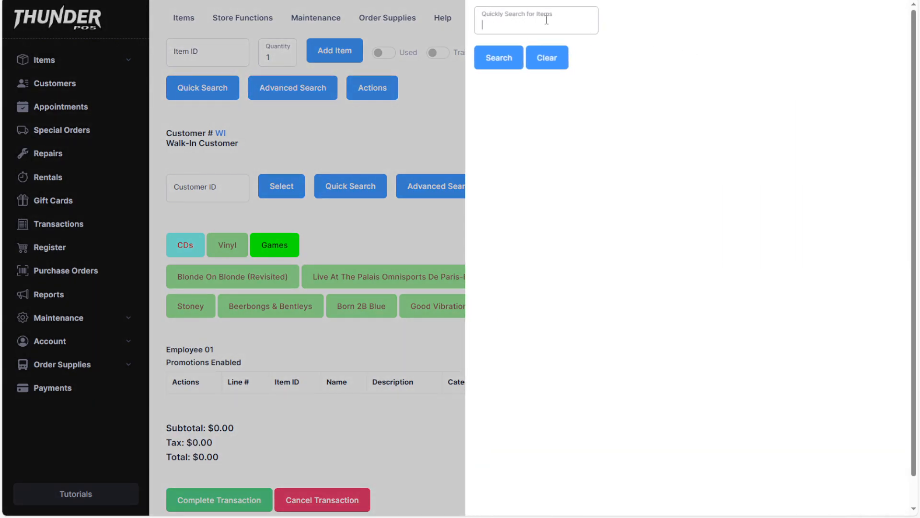
text(madden)
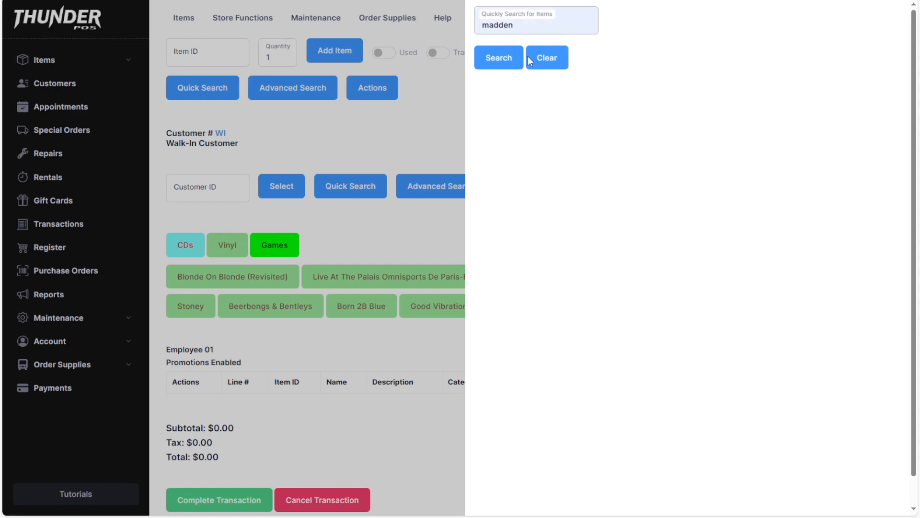
click(494, 63)
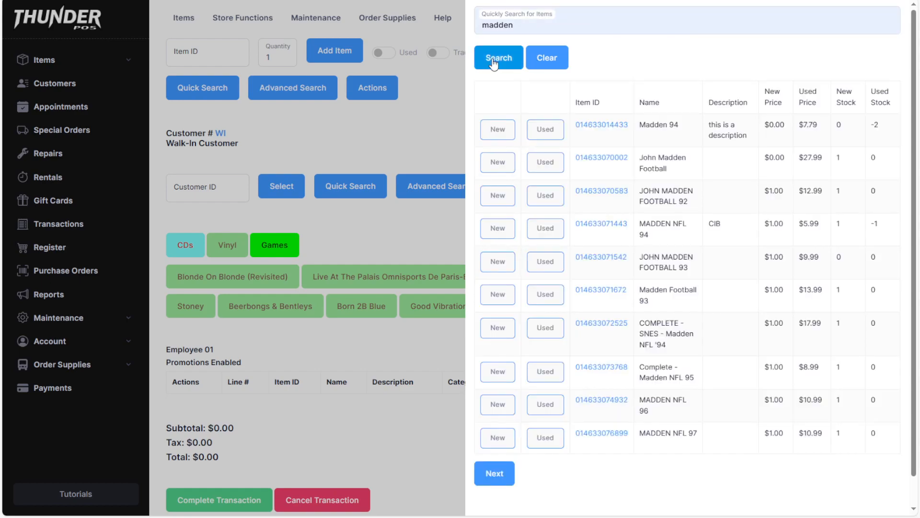
click(545, 163)
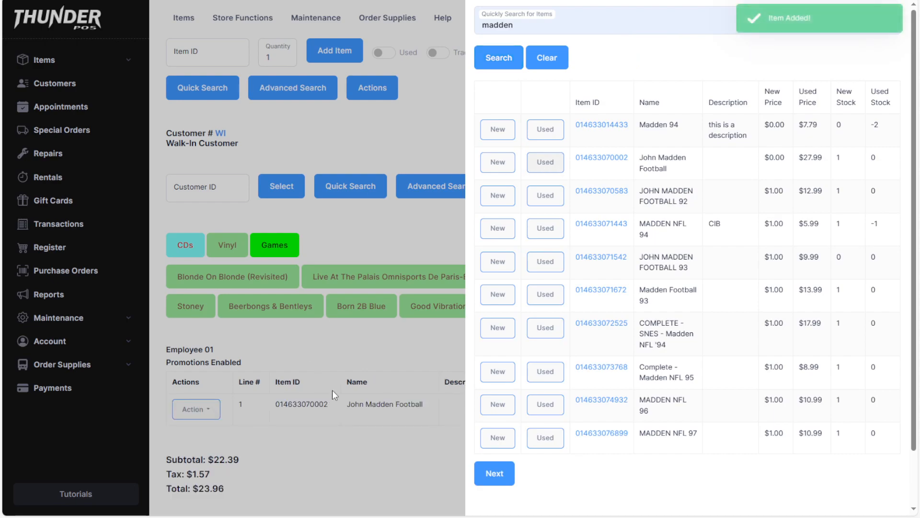
click(382, 236)
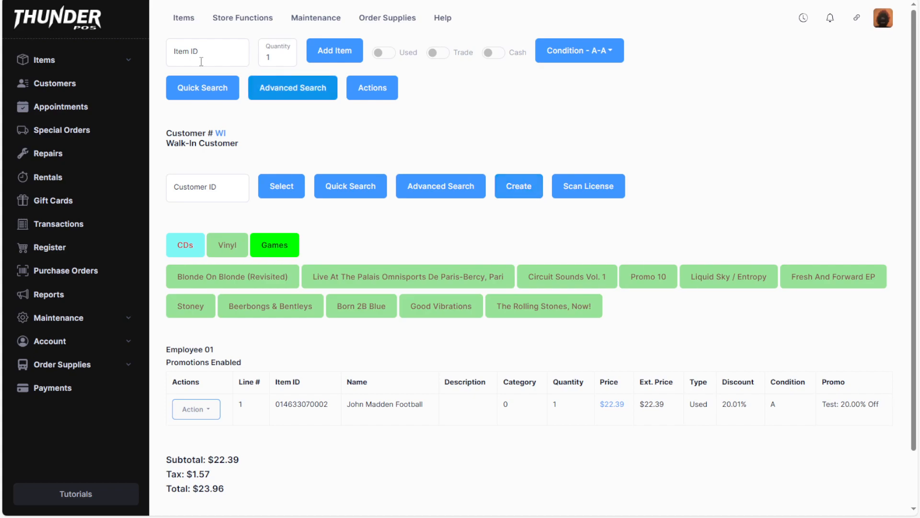
Step: View the advanced item search page and return to the register
click(297, 95)
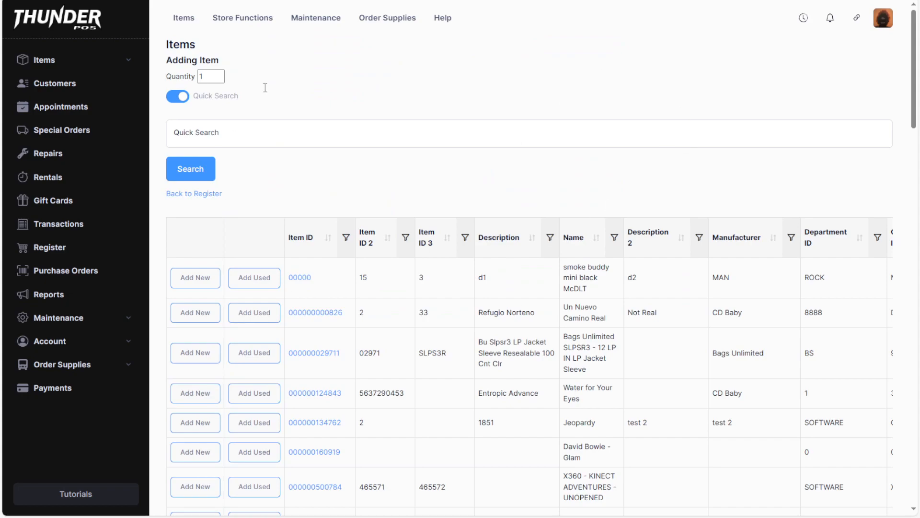
click(194, 195)
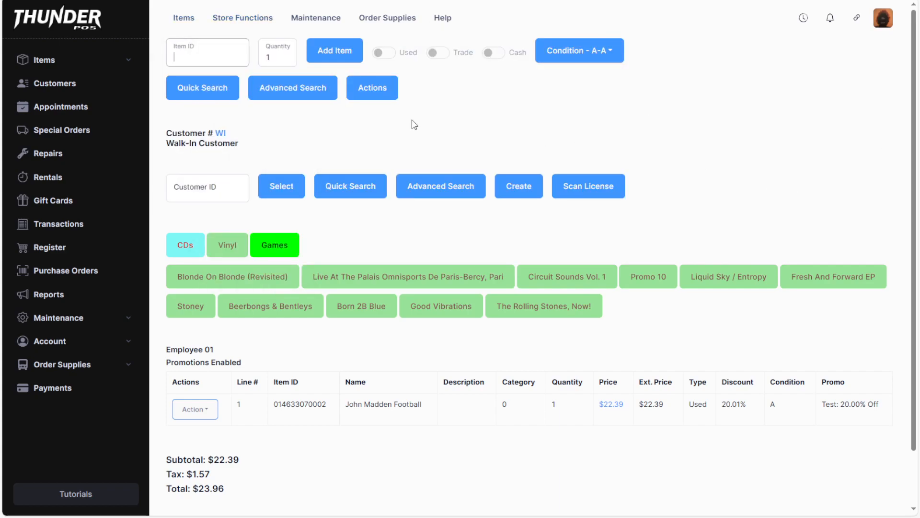
Step: Start a misc item for the transaction and set its description to "description"
click(381, 90)
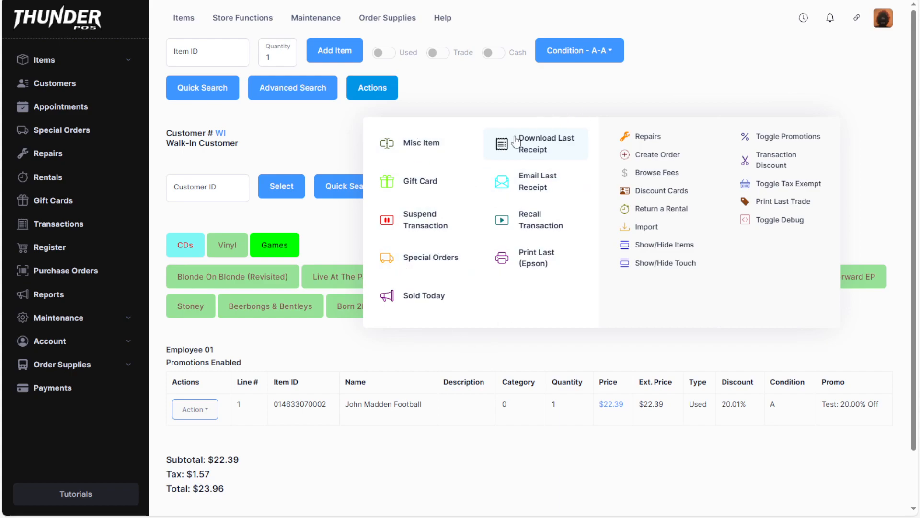
click(420, 143)
click(256, 128)
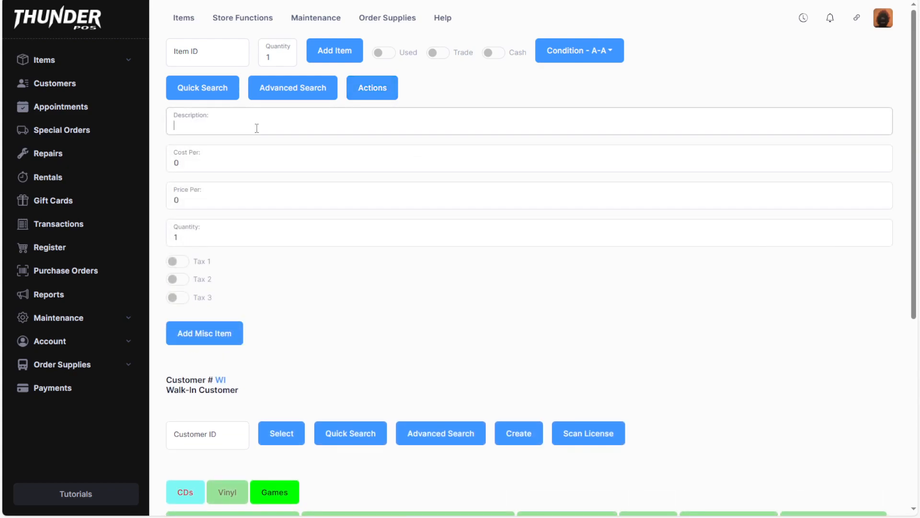
text(fdgasd)
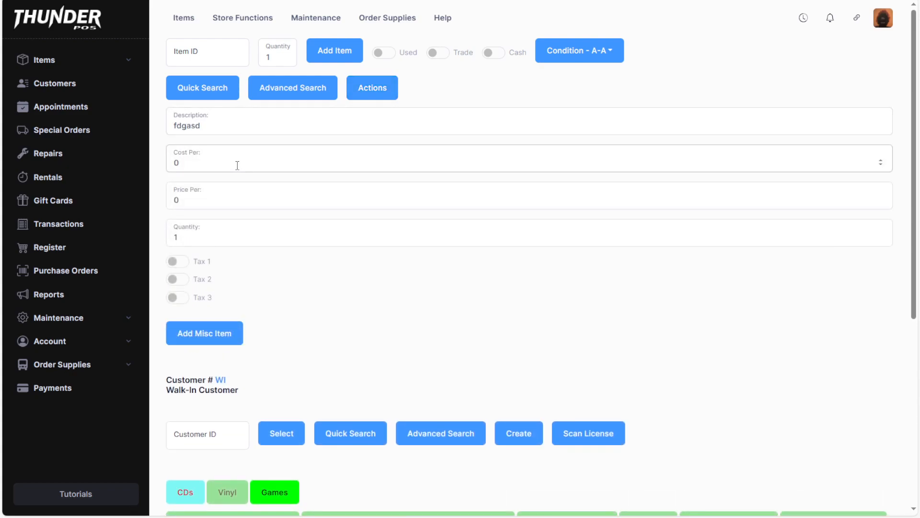
double_click(252, 125)
text(description)
Step: Set the misc item's price to 15, enable Tax 1, and add it to the transaction
double_click(242, 204)
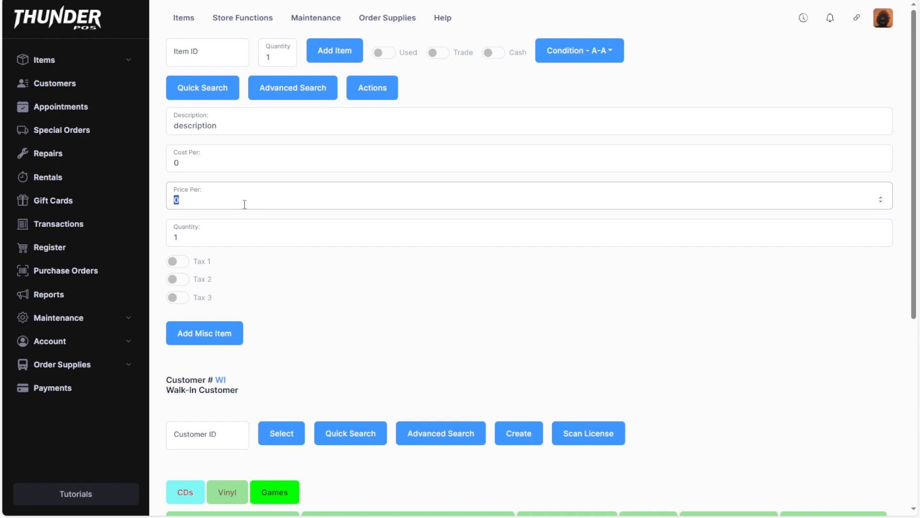
text(15)
click(187, 235)
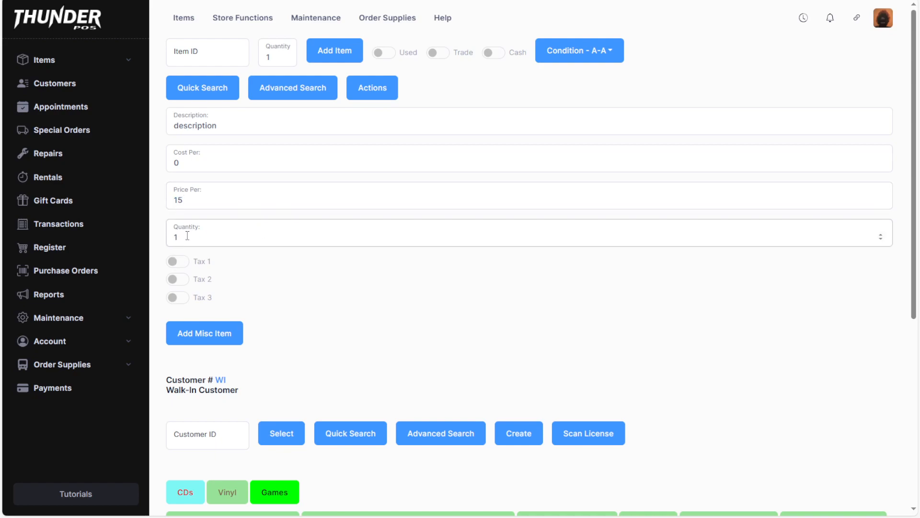
click(178, 261)
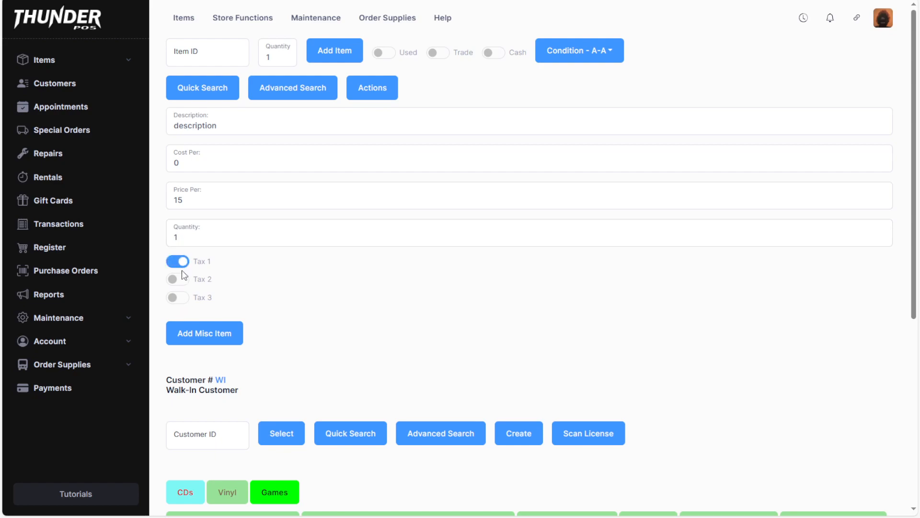
click(217, 340)
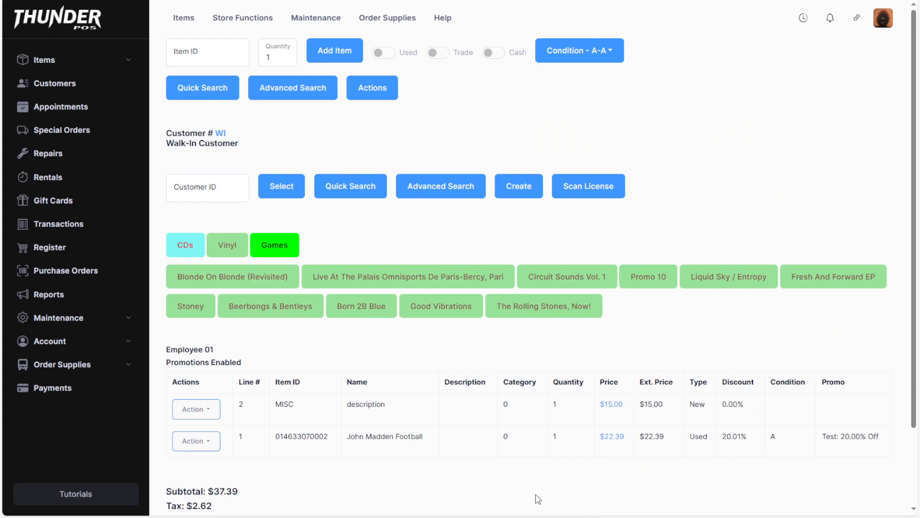
Step: Add David Bowie - Glam to the transaction from the Games quick-pick items
scroll(352, 498, down, 2)
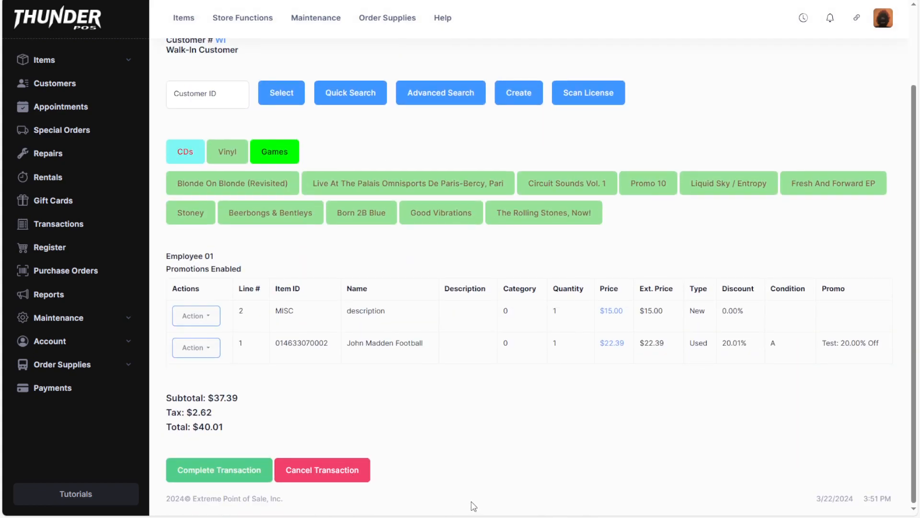
scroll(281, 153, up, 1)
scroll(282, 153, up, 2)
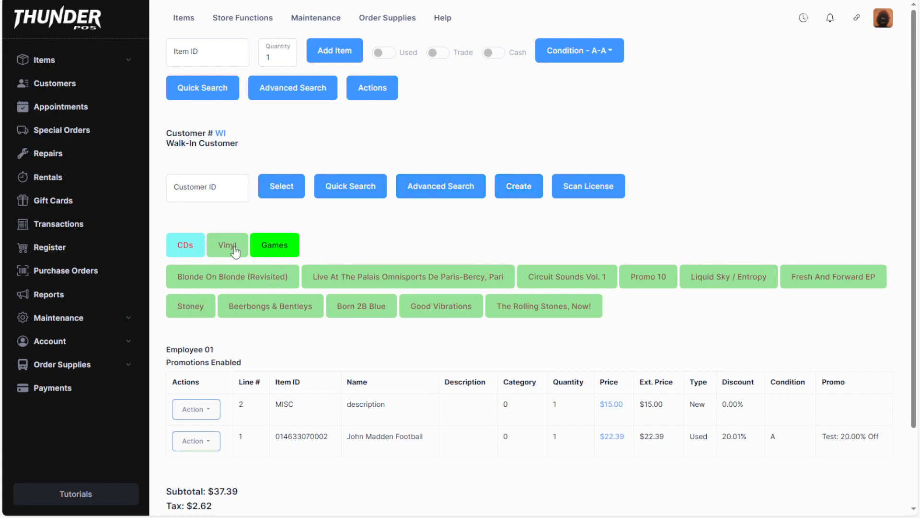
click(270, 248)
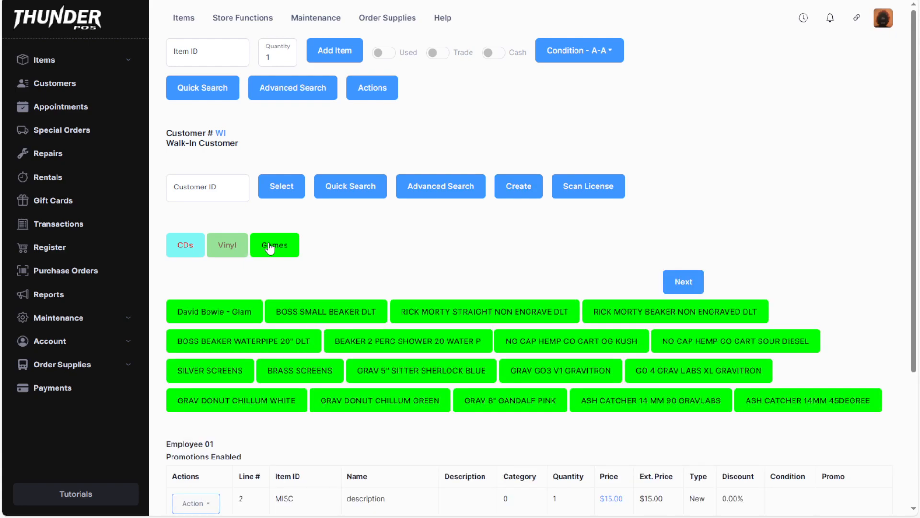
click(237, 247)
click(270, 248)
click(237, 312)
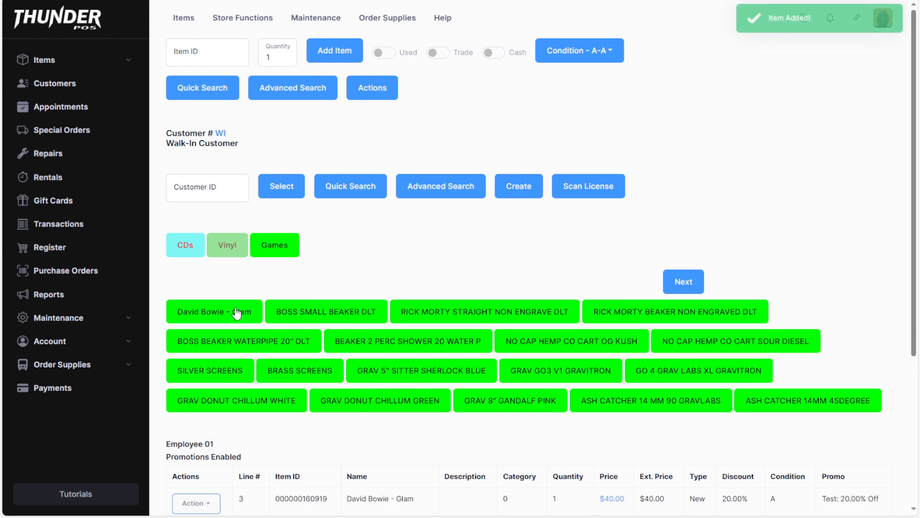
Step: Delete the David Bowie - Glam line from the transaction
scroll(431, 295, down, 3)
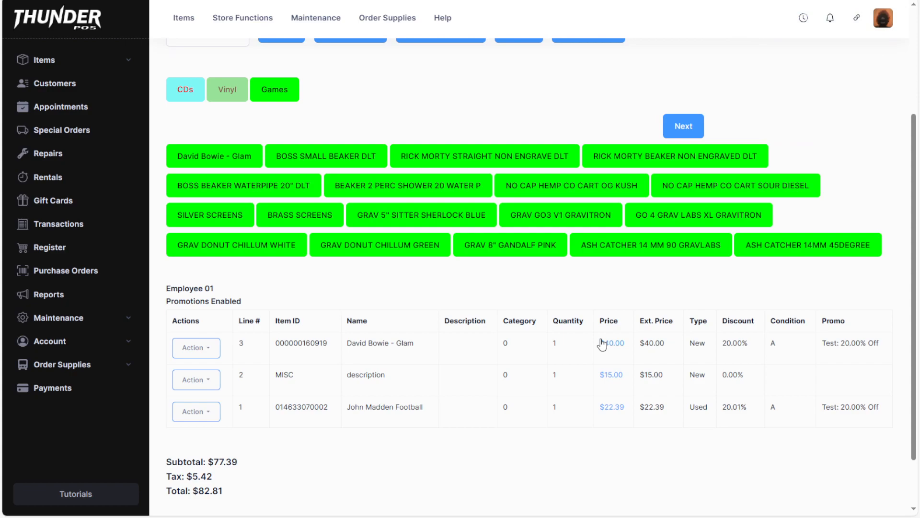
scroll(329, 401, down, 2)
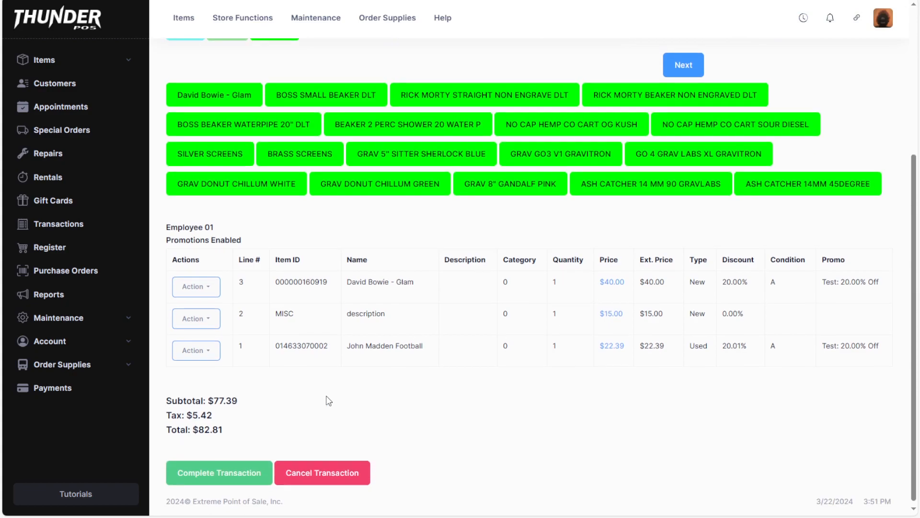
click(203, 284)
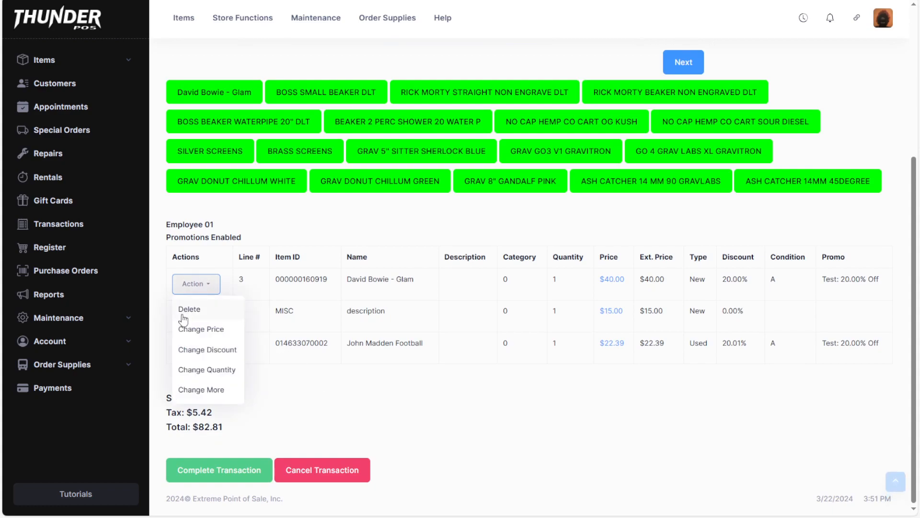
click(211, 317)
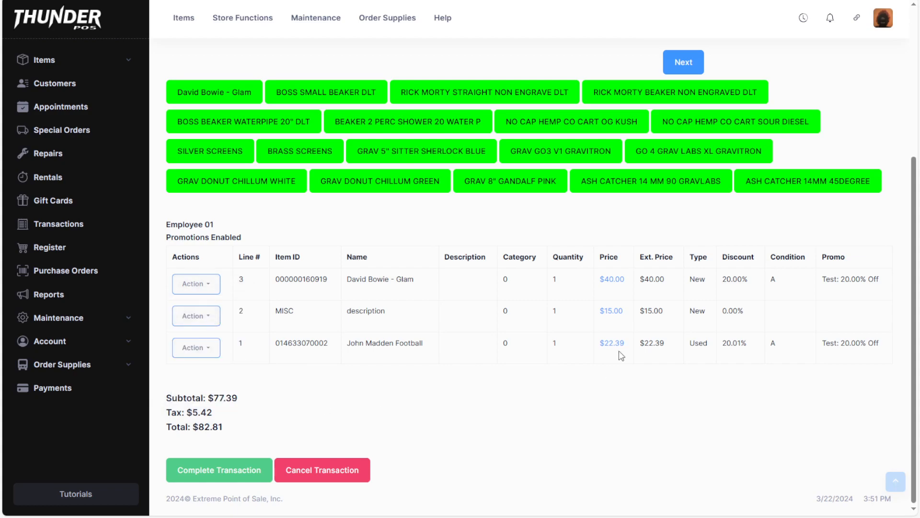
Step: Change the price of the John Madden Football line to 30
click(203, 411)
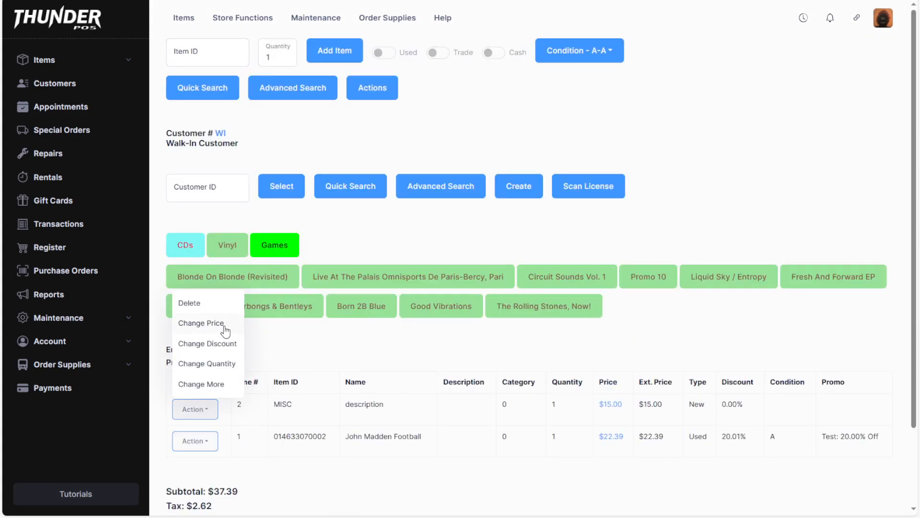
click(201, 439)
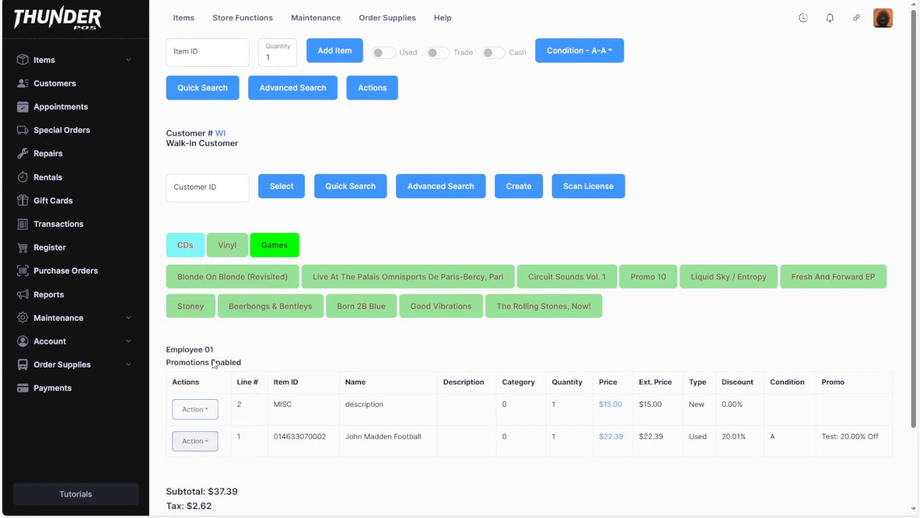
click(213, 361)
text(30)
key(Return)
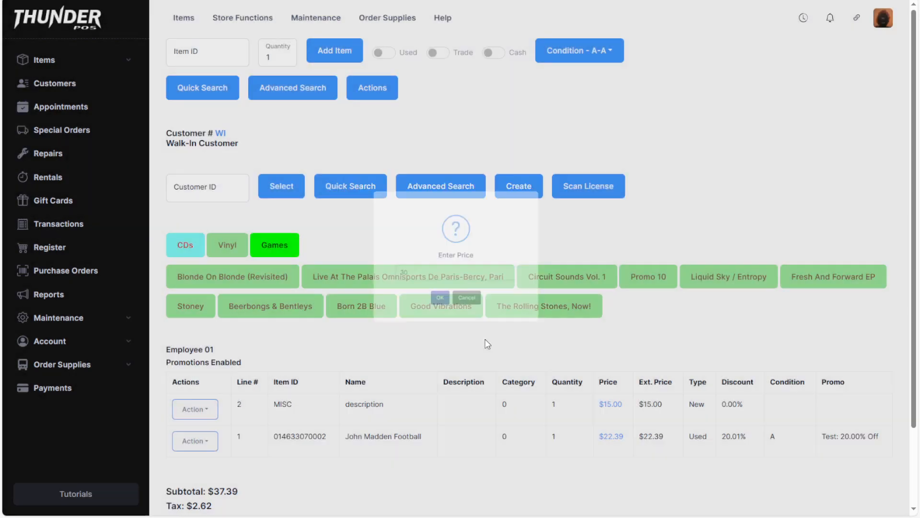
Step: Disable promotions for the John Madden Football line by setting the promotions option to No
click(201, 444)
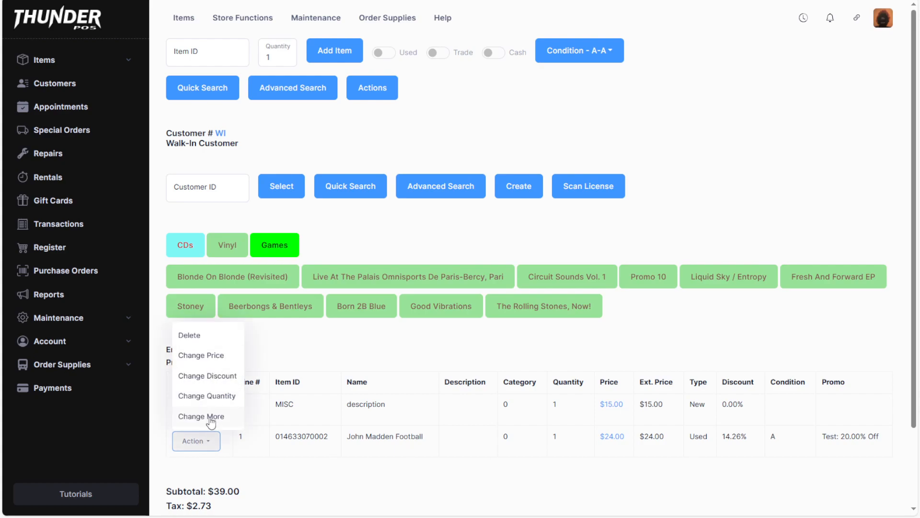
click(210, 417)
click(475, 288)
click(429, 363)
click(436, 314)
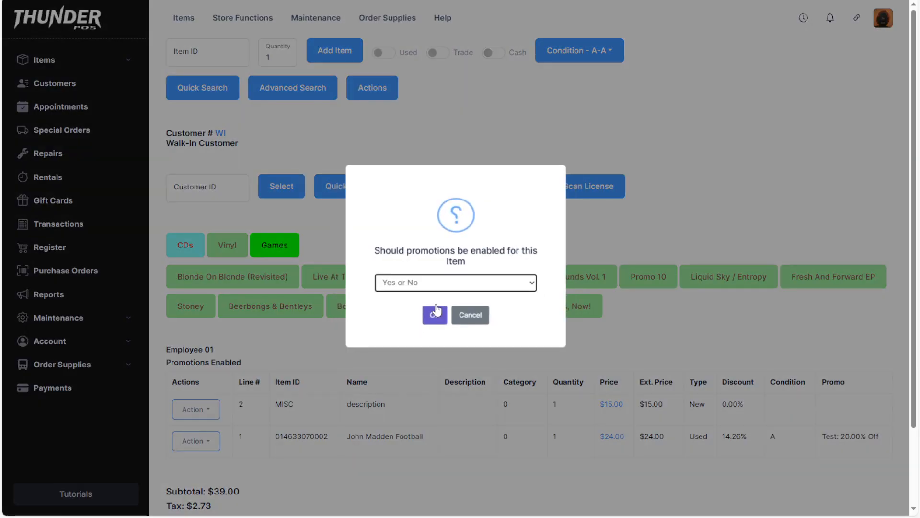
click(444, 285)
click(426, 316)
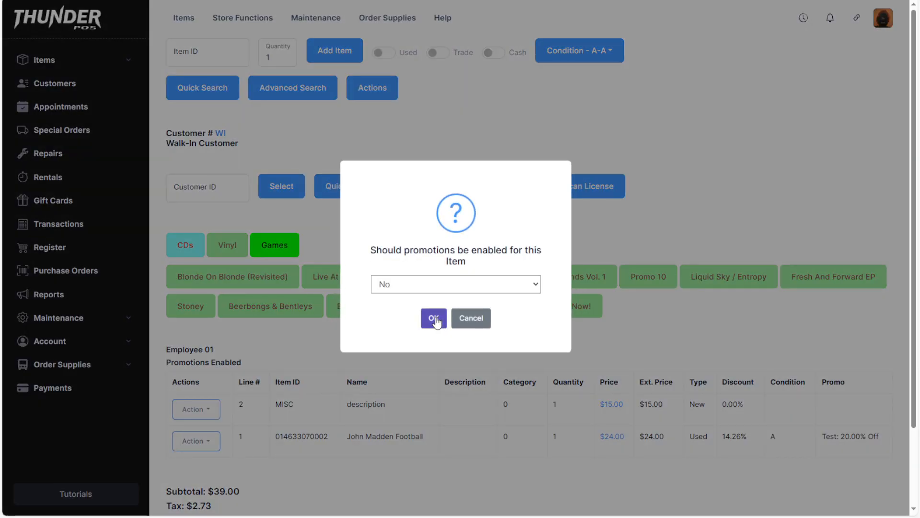
click(435, 318)
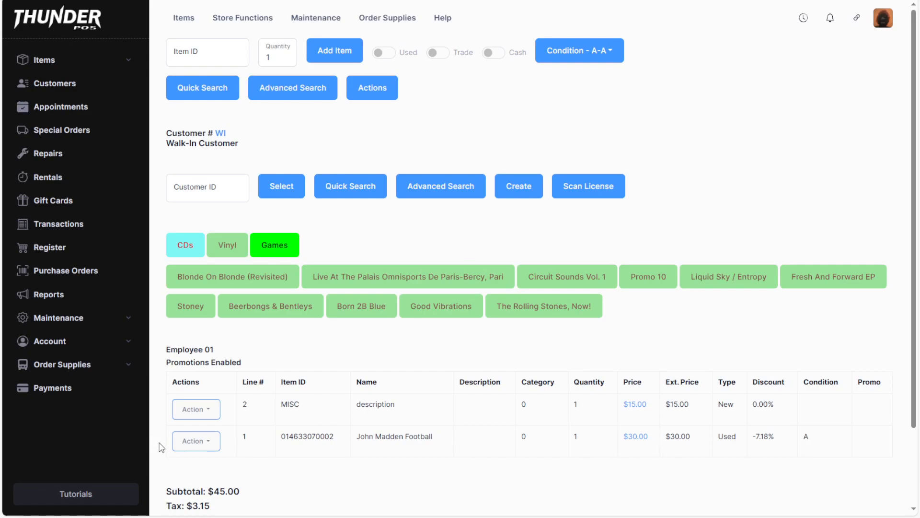
click(178, 448)
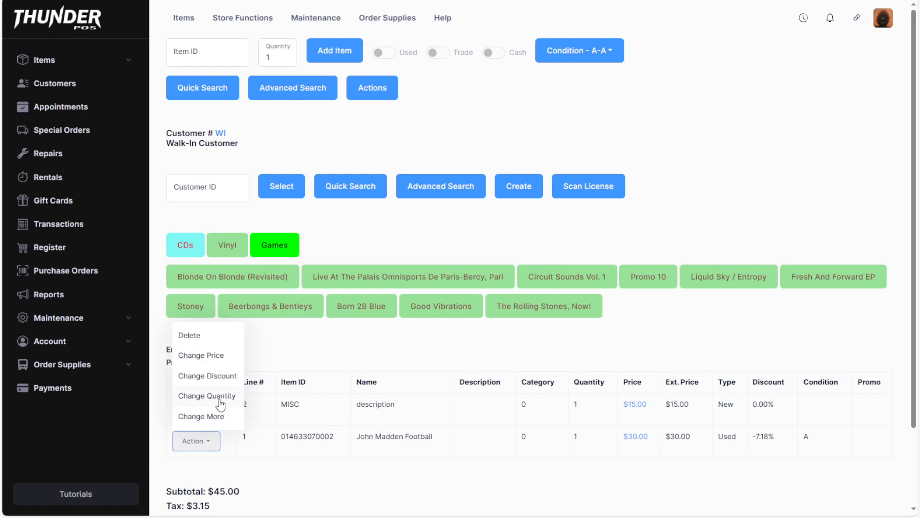
click(461, 496)
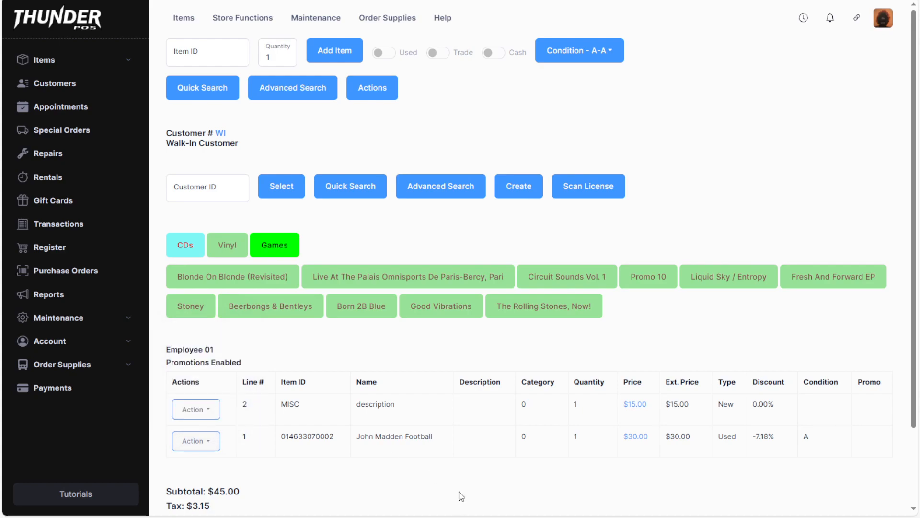
Step: Complete the transaction with a cash payment of 48.15
scroll(427, 471, down, 2)
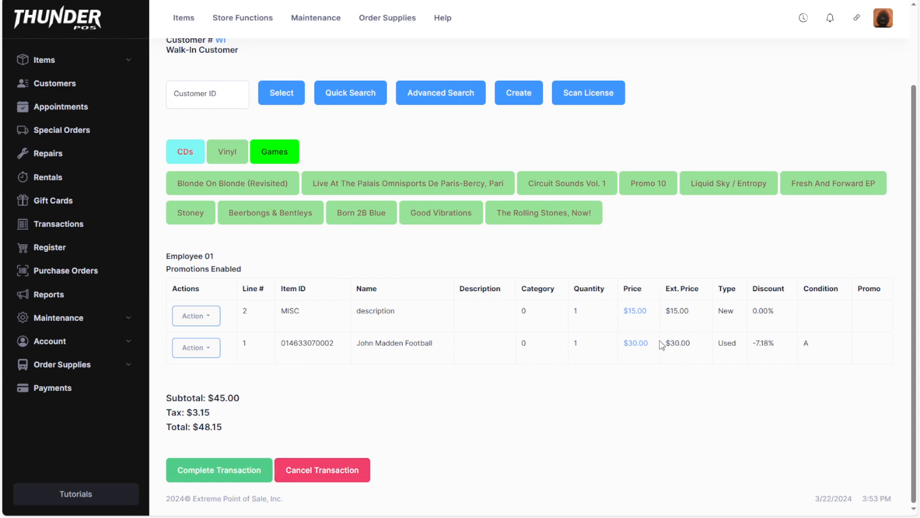
click(209, 475)
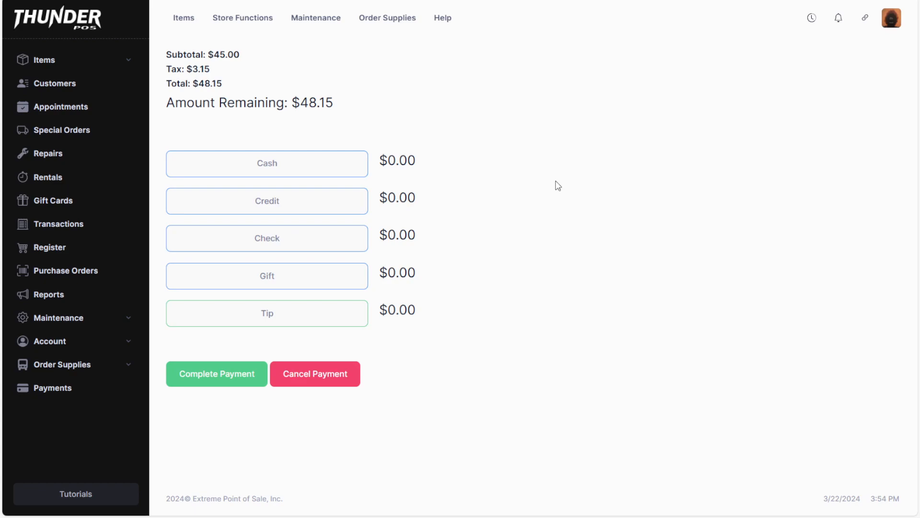
click(309, 175)
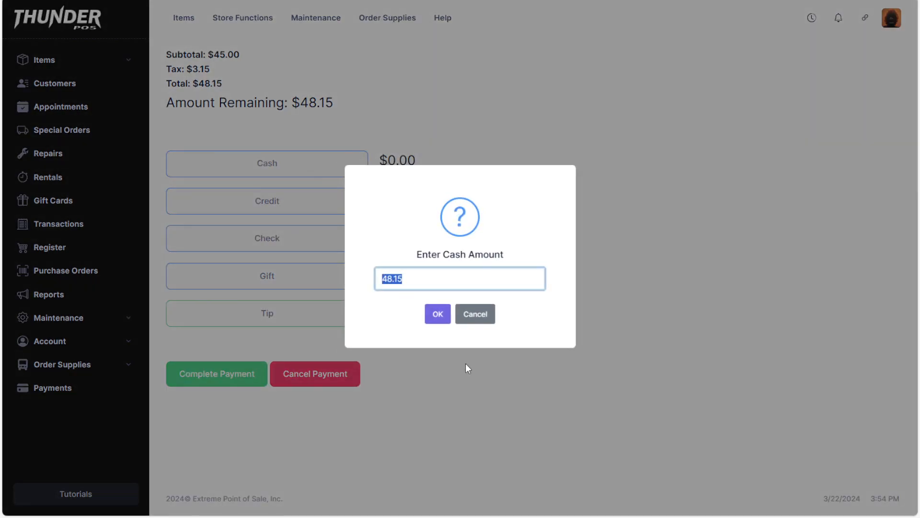
click(440, 317)
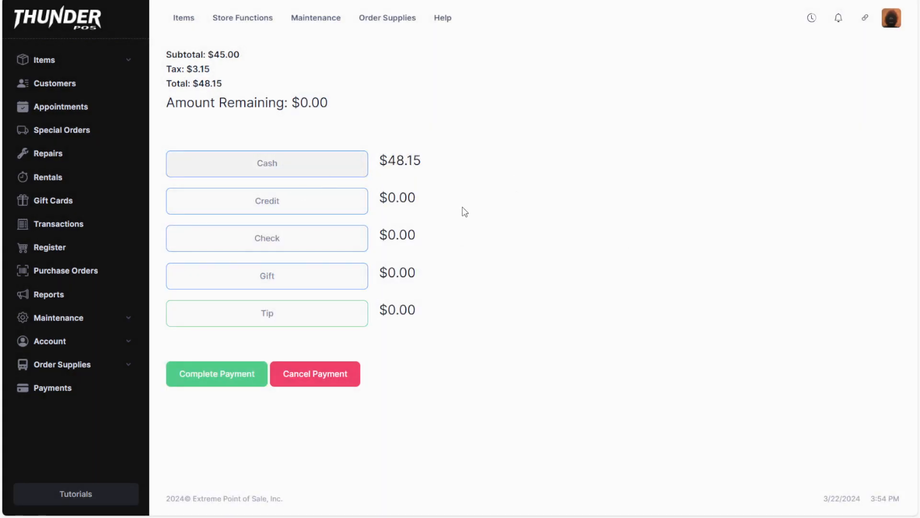
click(233, 381)
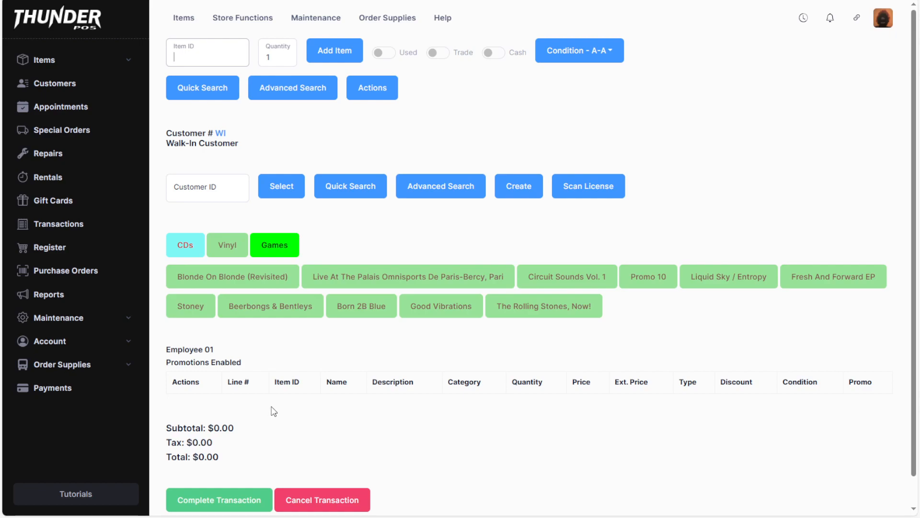
Step: Look through the account options and open the Customers list
click(83, 345)
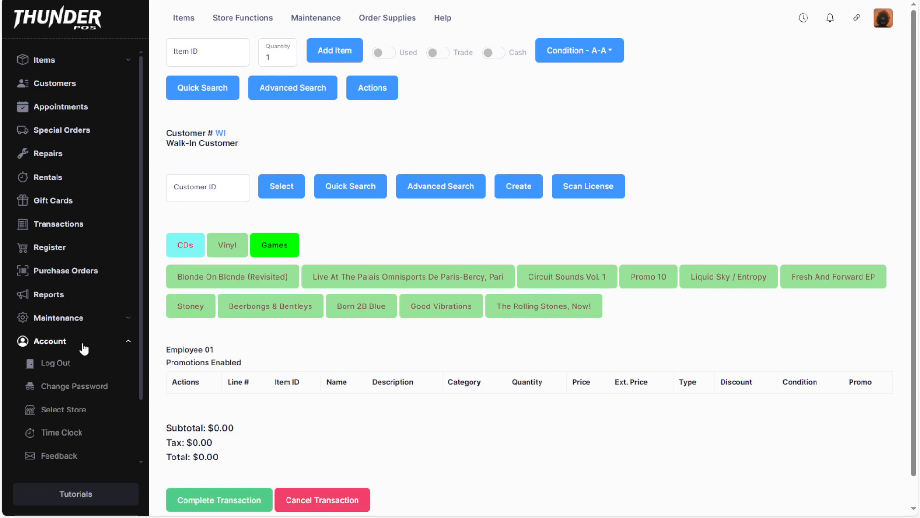
scroll(85, 349, down, 2)
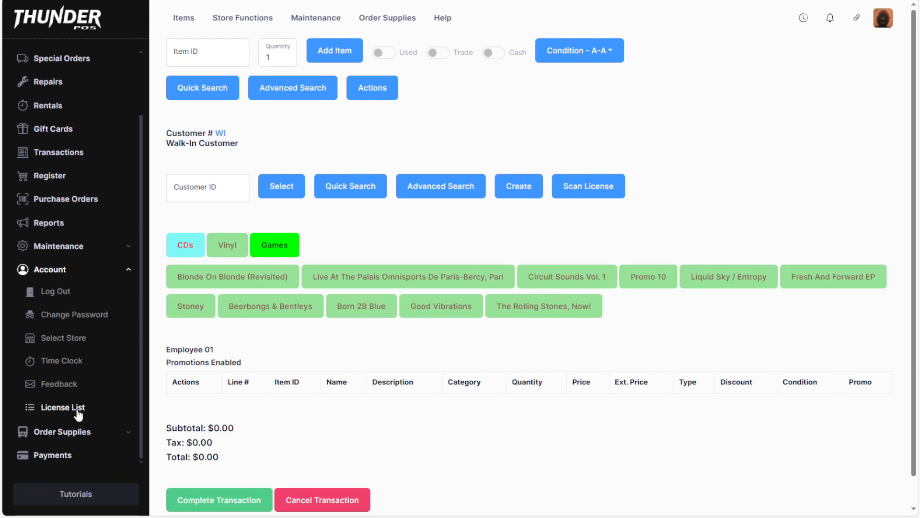
click(63, 407)
click(51, 82)
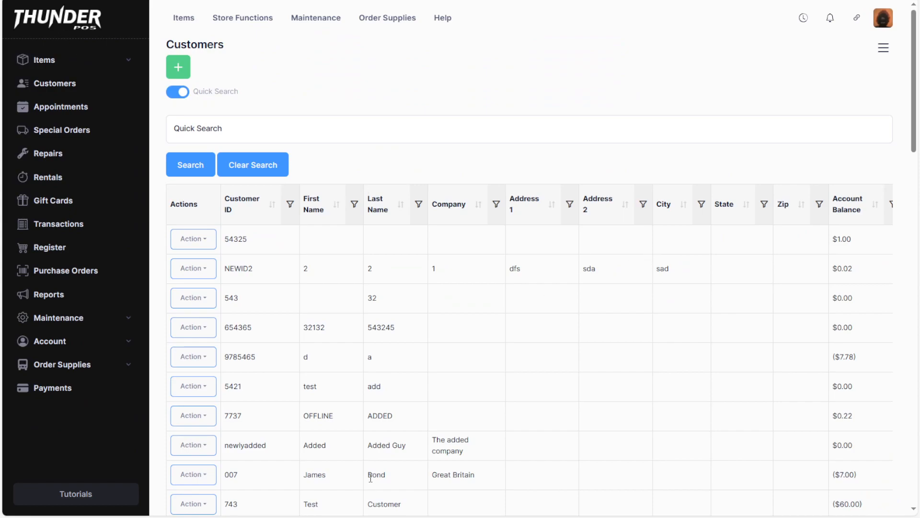